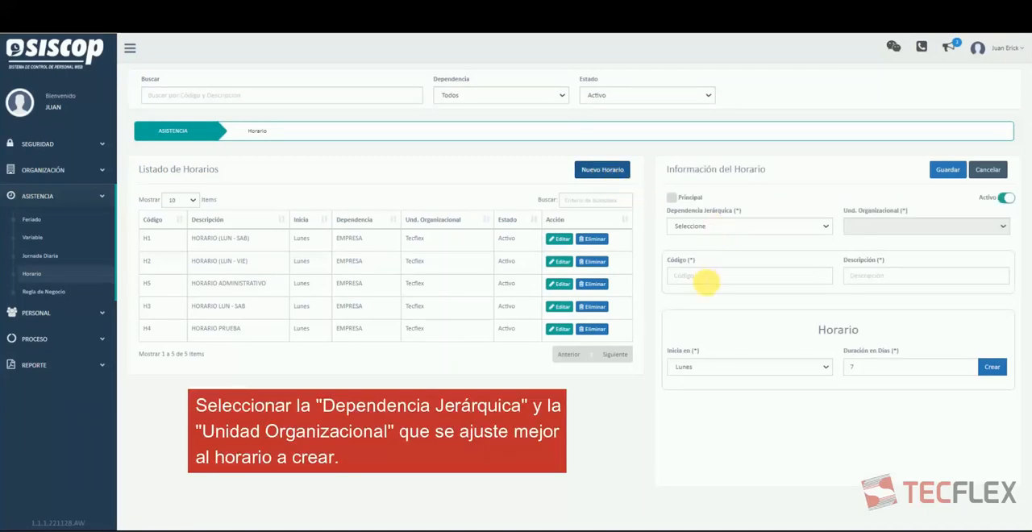
Assign the new schedule to the EMPRESA dependency and enter code H6 with the description HORARIO TECFLEX.
{"action": "left_click", "coordinate": [727, 225]}
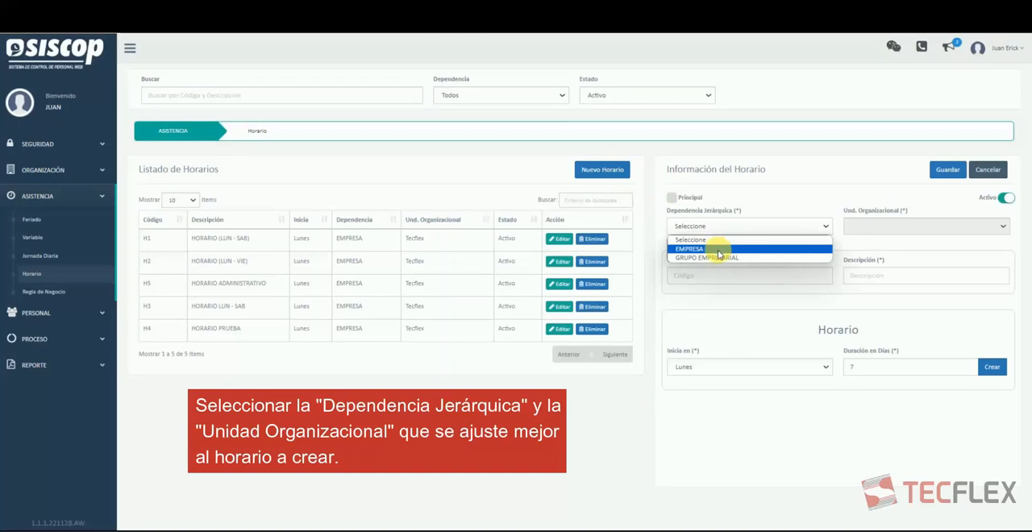
{"action": "left_click", "coordinate": [717, 249]}
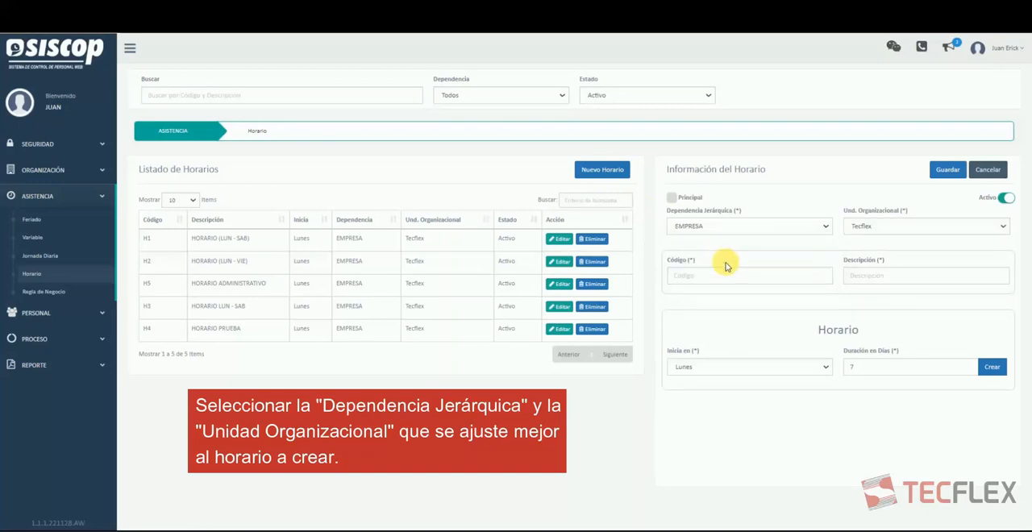
{"action": "left_click", "coordinate": [732, 279]}
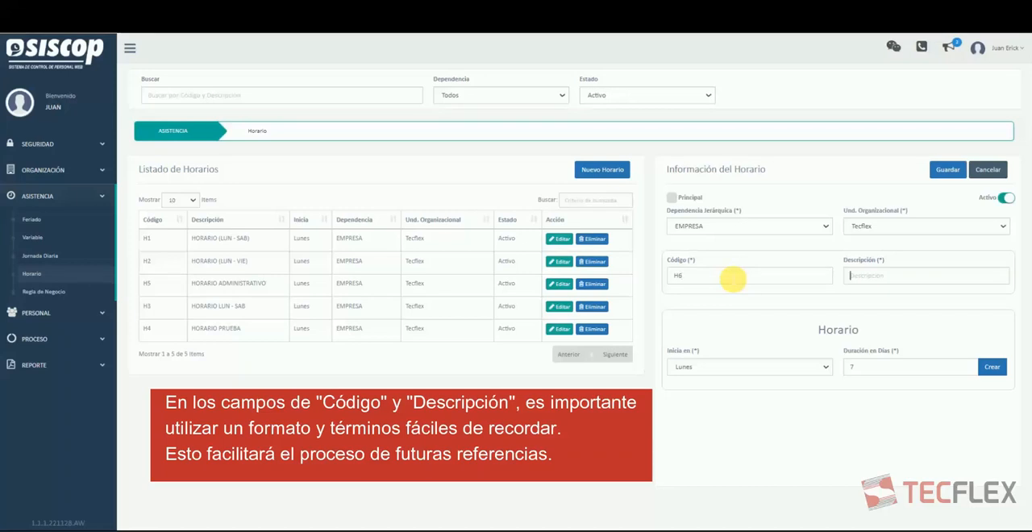
{"action": "key", "text": "Tab"}
{"action": "type", "text": "H"}
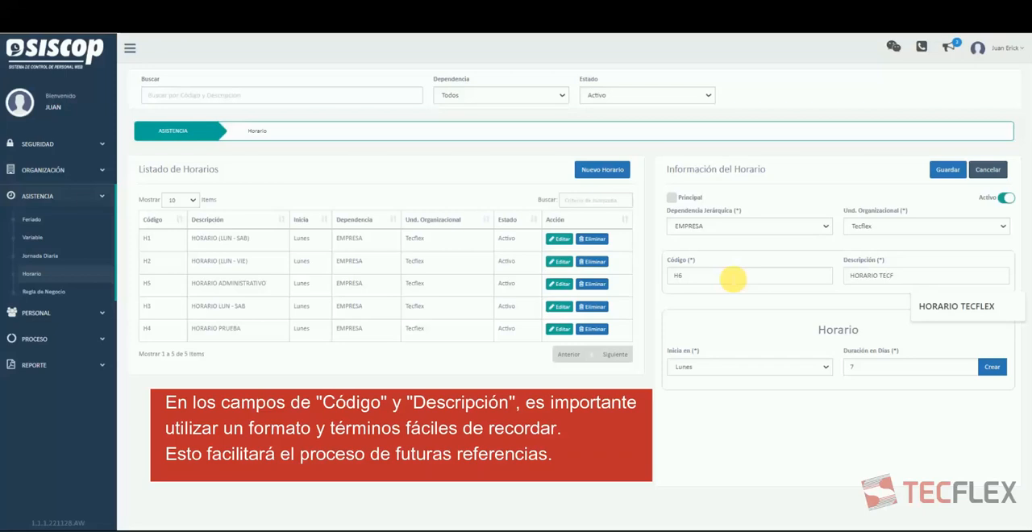
{"action": "type", "text": "X"}
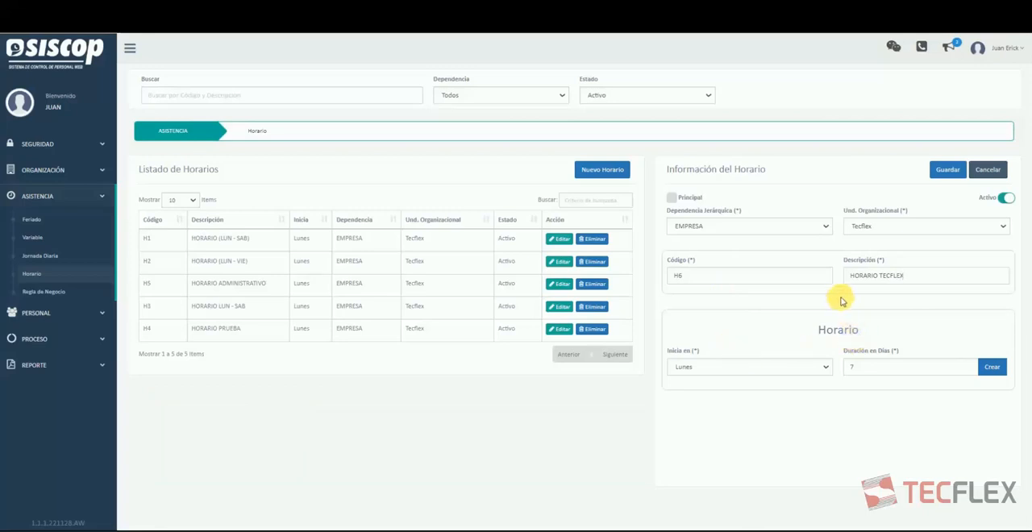
Create the schedule's day table, starting on Lunes with a duration of 7 days.
{"action": "scroll", "coordinate": [789, 343], "scroll_direction": "down", "scroll_amount": 1}
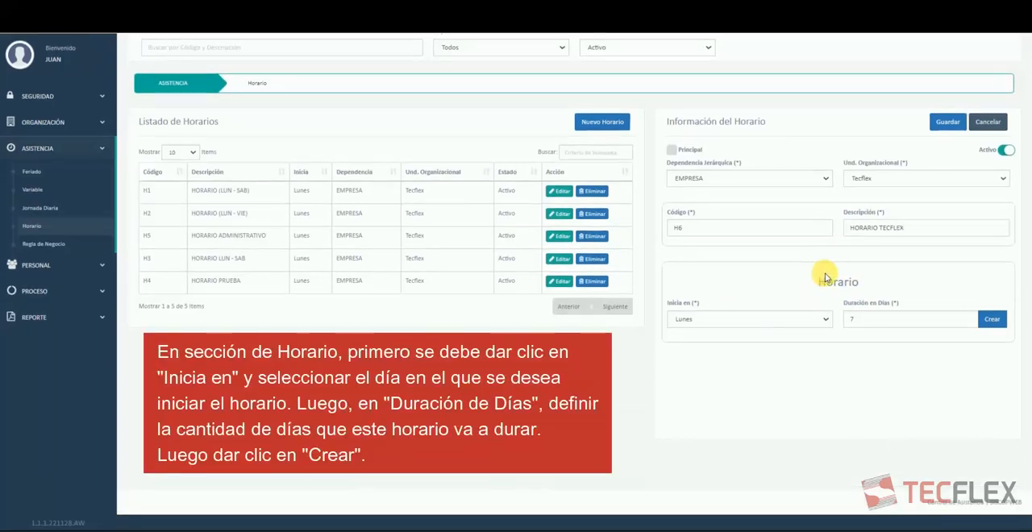
{"action": "left_click_drag", "start_coordinate": [822, 270], "coordinate": [848, 289]}
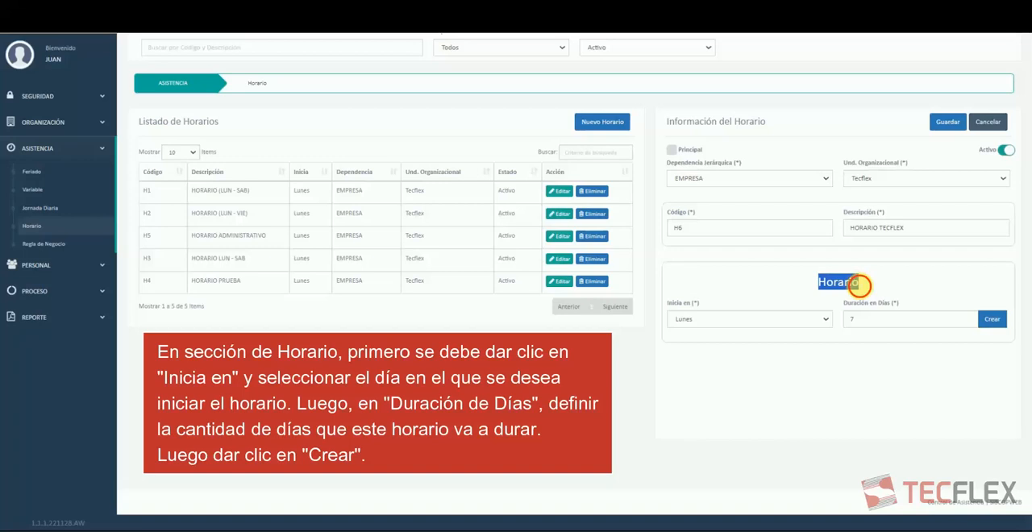
{"action": "left_click", "coordinate": [854, 284]}
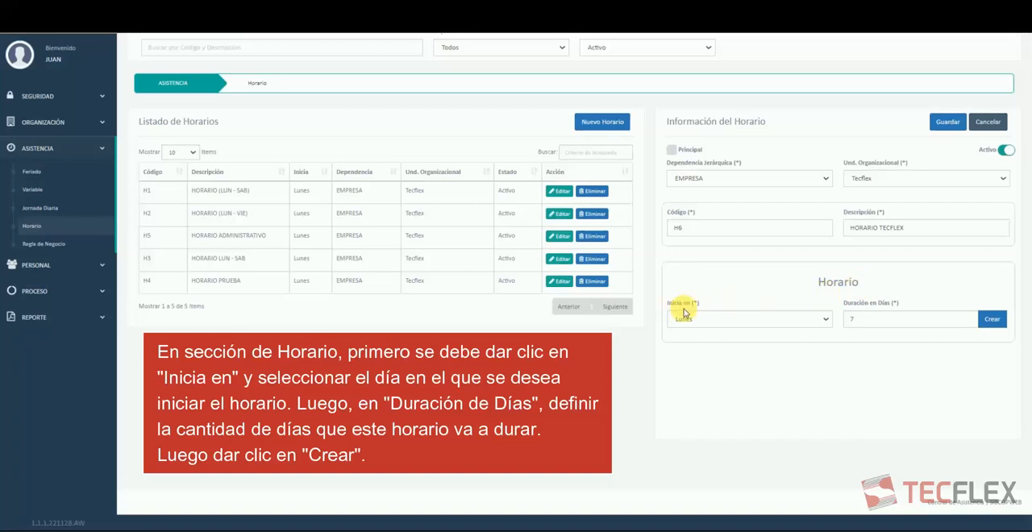
{"action": "left_click", "coordinate": [705, 320]}
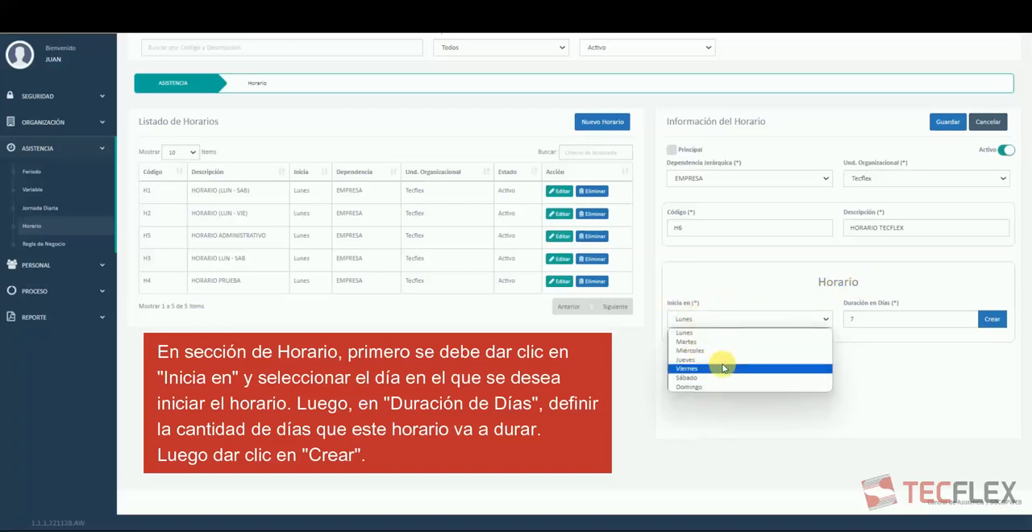
{"action": "left_click", "coordinate": [808, 333]}
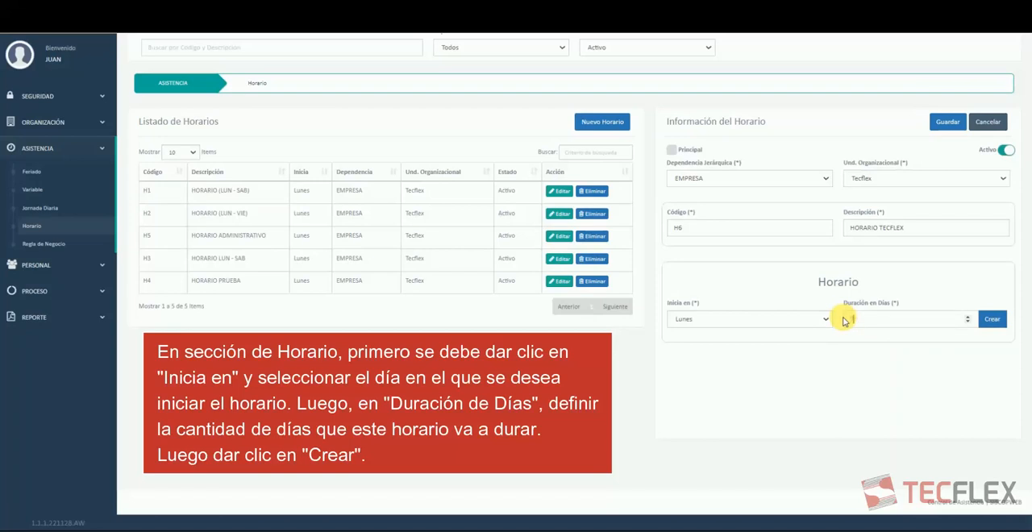
{"action": "left_click", "coordinate": [844, 321]}
{"action": "type", "text": "1"}
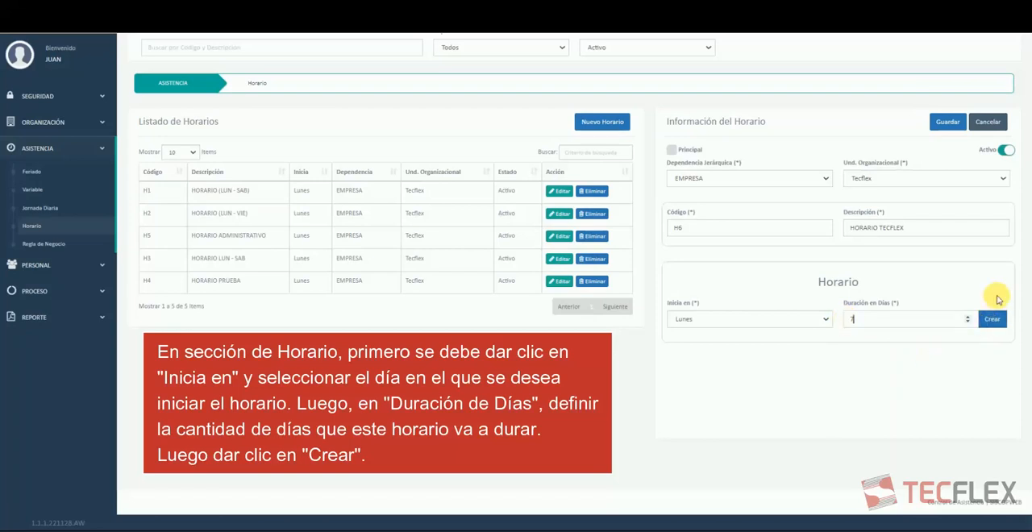
{"action": "left_click", "coordinate": [993, 320]}
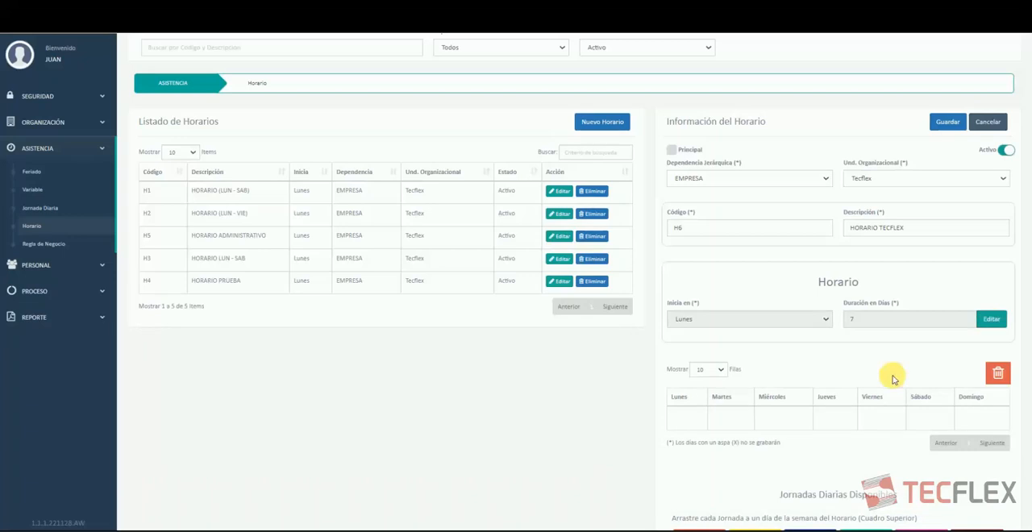
Check the available daily shifts and assign shift J5 to each day from Lunes to Viernes, leaving Sábado and Domingo empty.
{"action": "scroll", "coordinate": [775, 405], "scroll_direction": "down", "scroll_amount": 2}
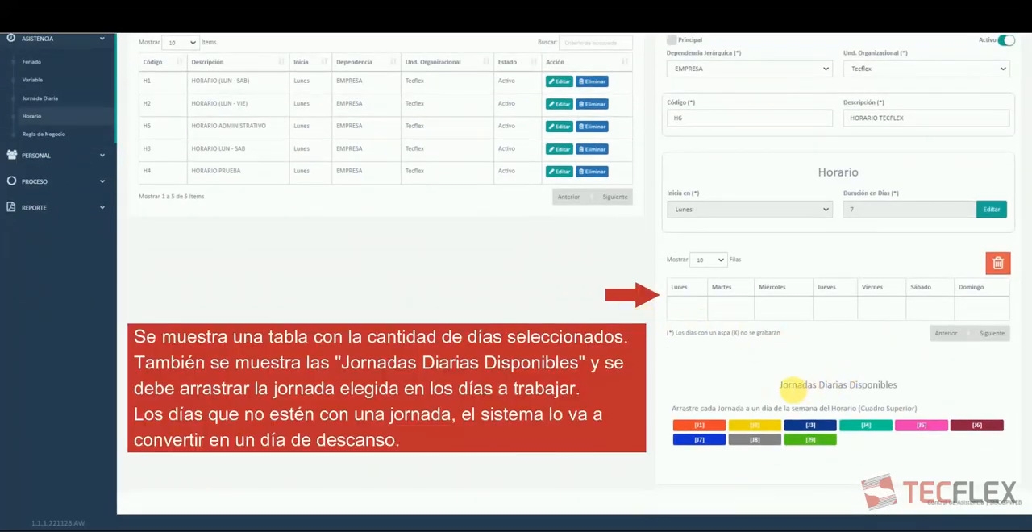
{"action": "left_click_drag", "start_coordinate": [779, 386], "coordinate": [896, 386]}
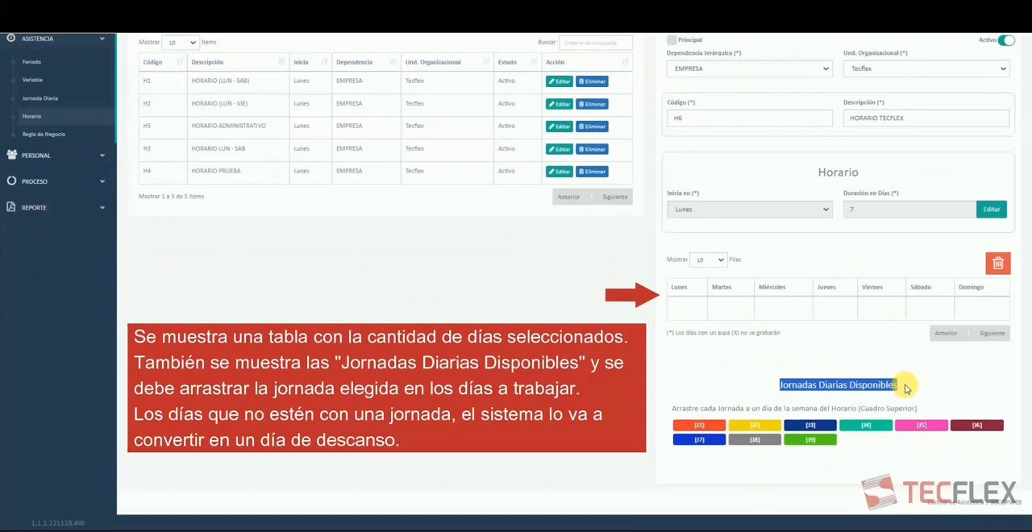
{"action": "left_click", "coordinate": [905, 388]}
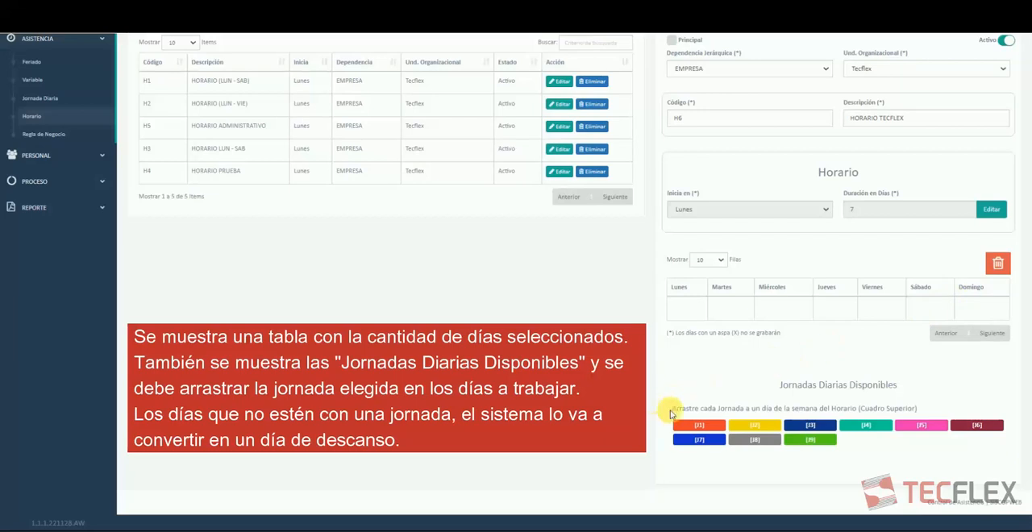
{"action": "mouse_move", "coordinate": [737, 422]}
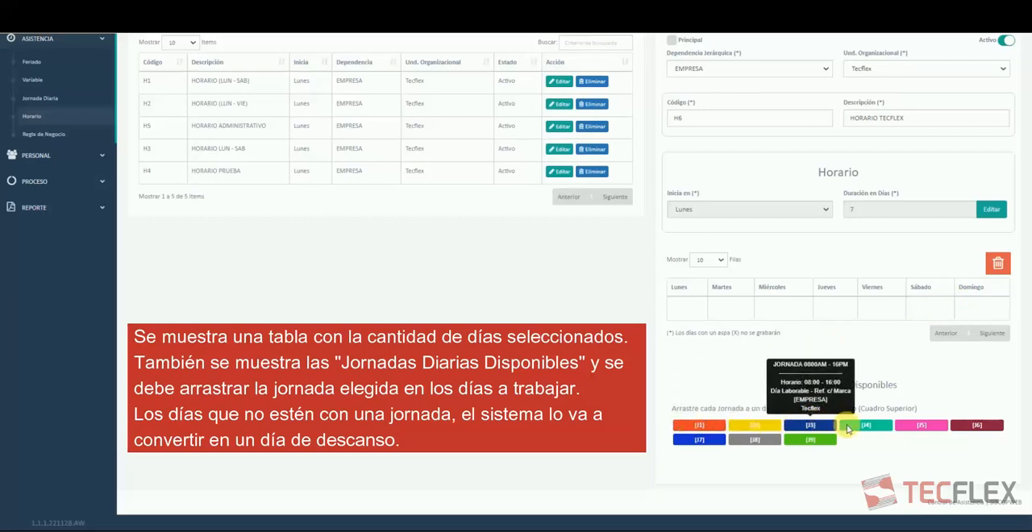
{"action": "mouse_move", "coordinate": [974, 427]}
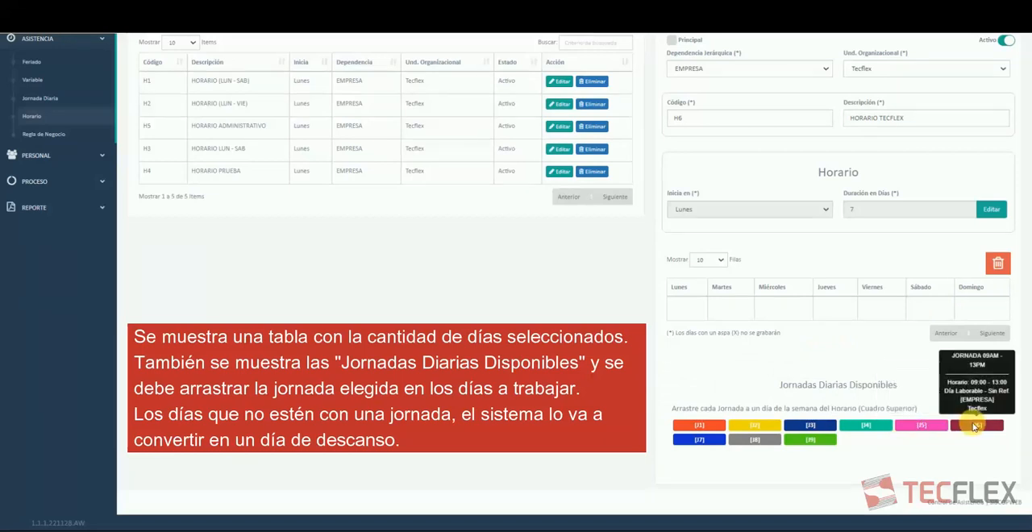
{"action": "mouse_move", "coordinate": [813, 439]}
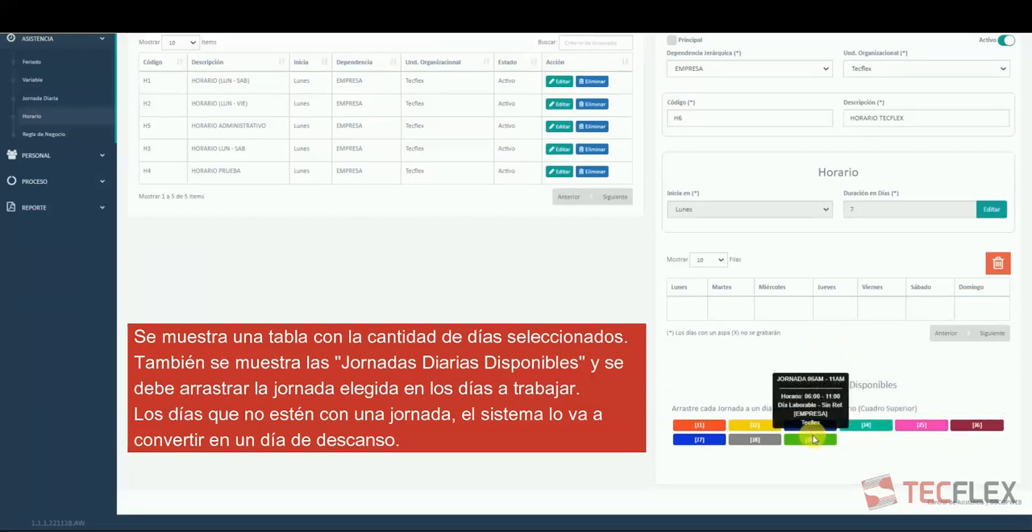
{"action": "mouse_move", "coordinate": [696, 439]}
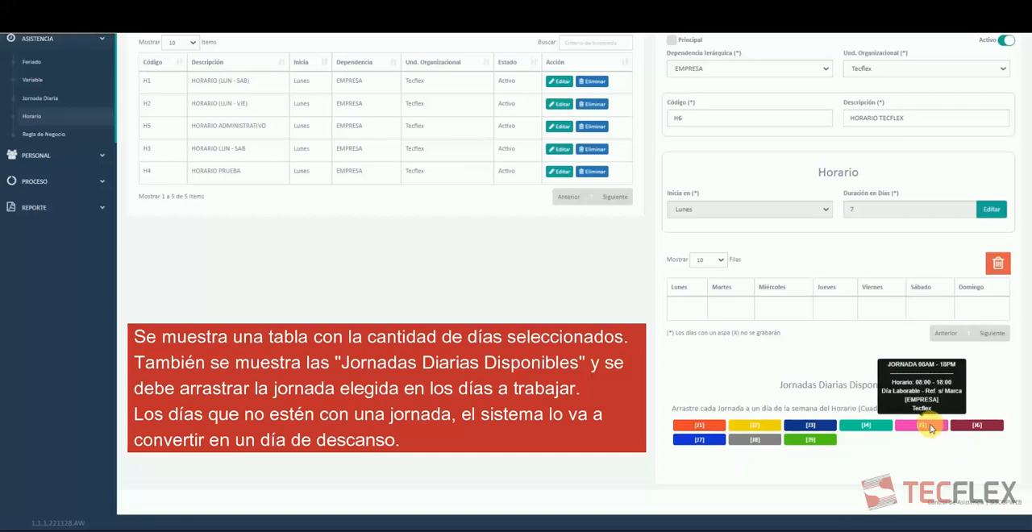
{"action": "left_click_drag", "start_coordinate": [922, 425], "coordinate": [686, 306]}
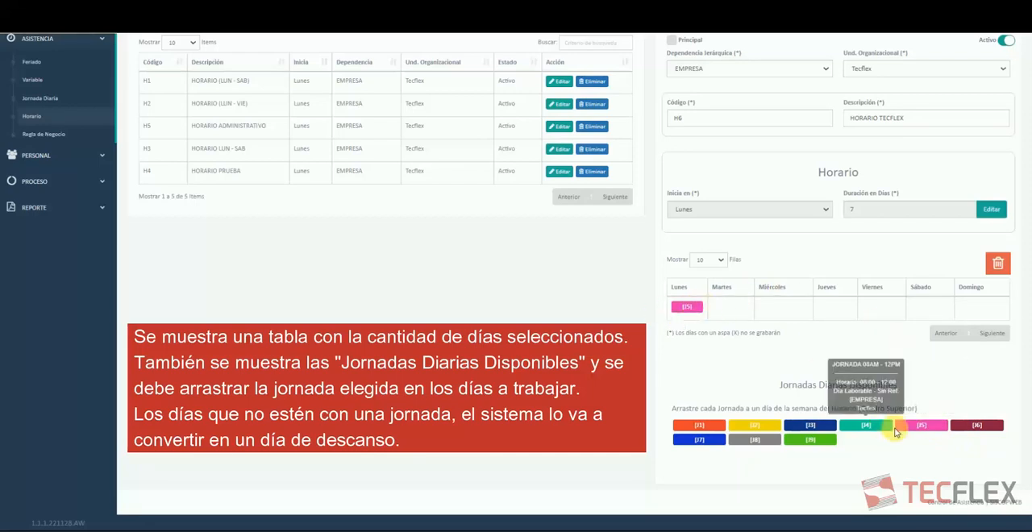
{"action": "left_click_drag", "start_coordinate": [917, 422], "coordinate": [730, 307]}
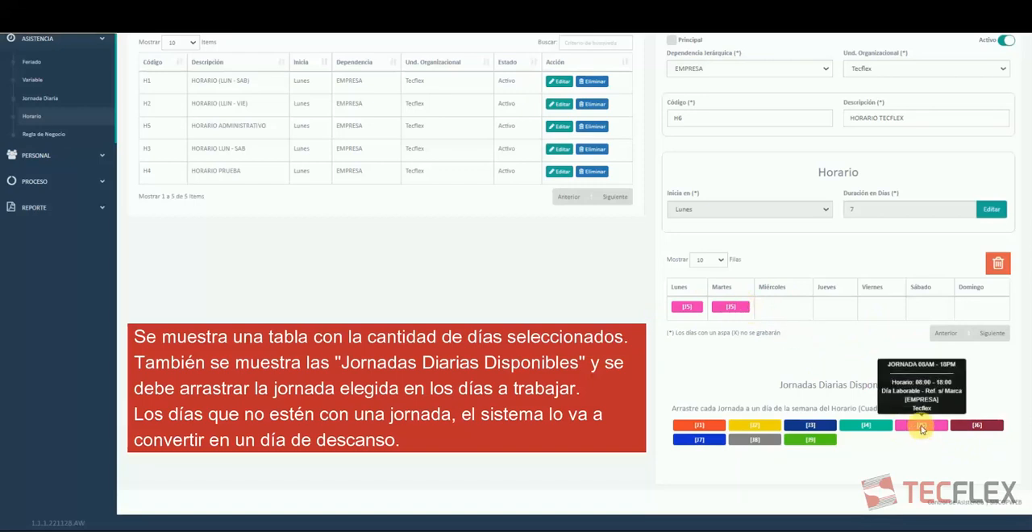
{"action": "left_click_drag", "start_coordinate": [920, 426], "coordinate": [784, 304]}
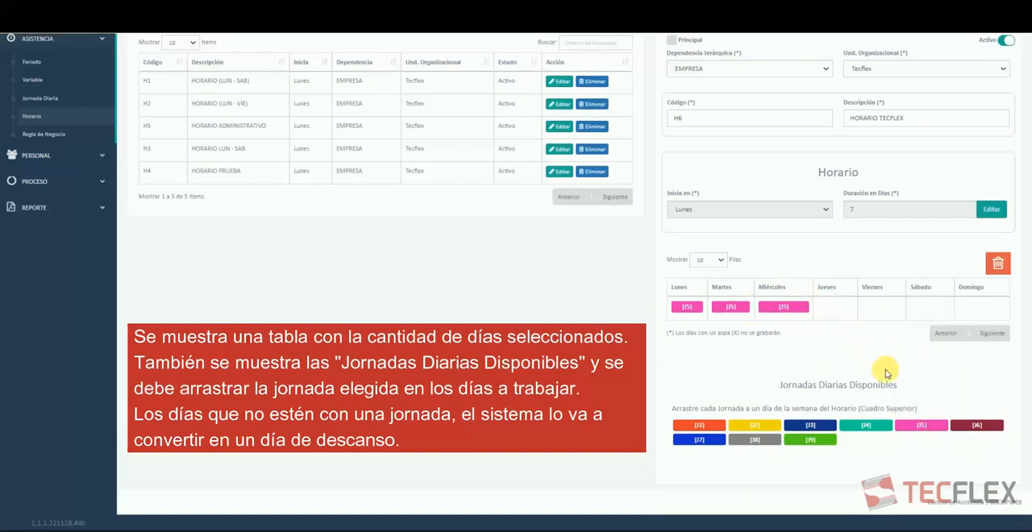
{"action": "left_click_drag", "start_coordinate": [921, 425], "coordinate": [835, 307]}
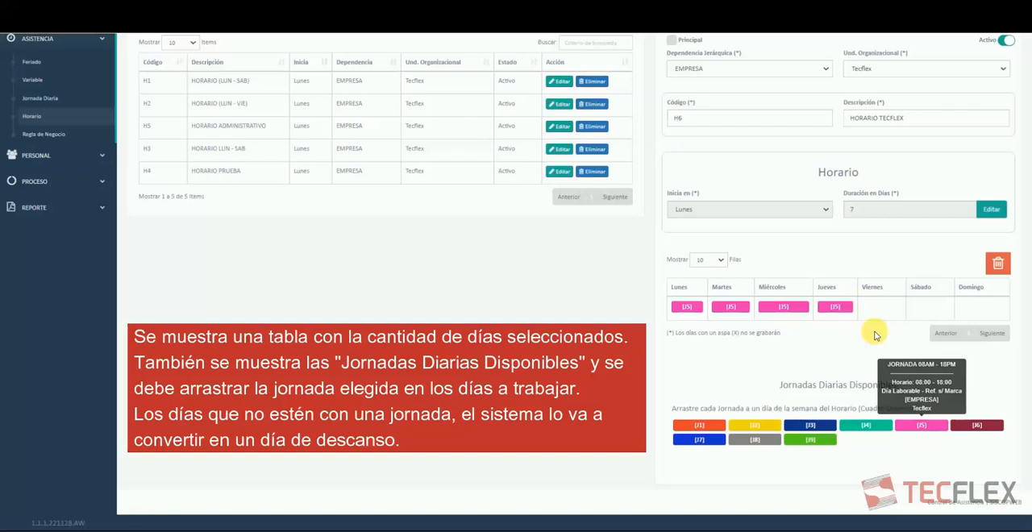
{"action": "left_click_drag", "start_coordinate": [929, 426], "coordinate": [882, 307]}
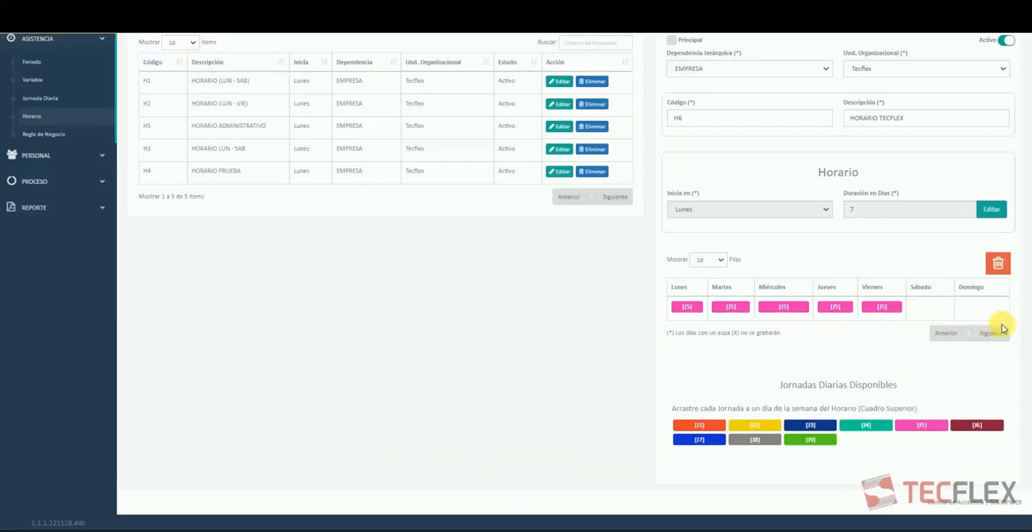
Save the new schedule and check its entry in the schedule list.
{"action": "scroll", "coordinate": [1008, 346], "scroll_direction": "up", "scroll_amount": 3}
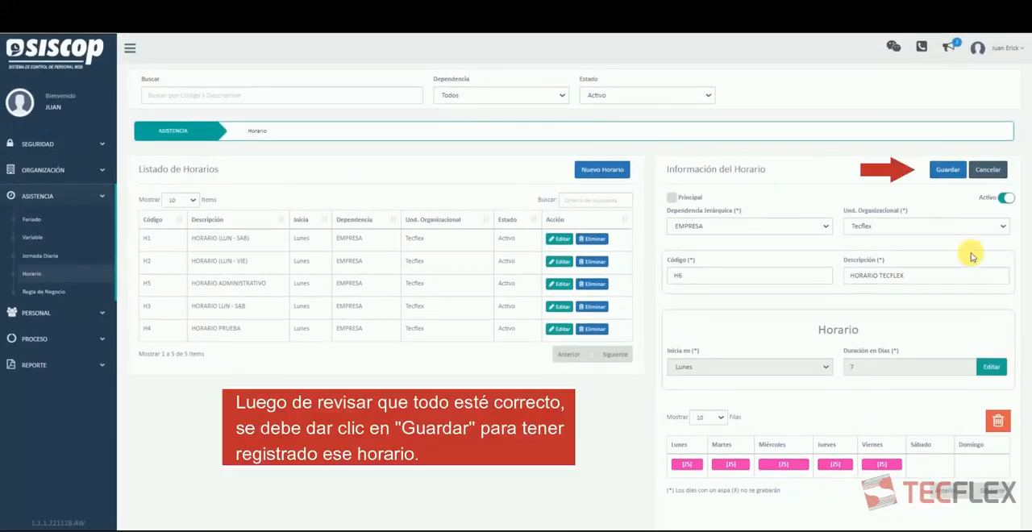
{"action": "left_click", "coordinate": [948, 170]}
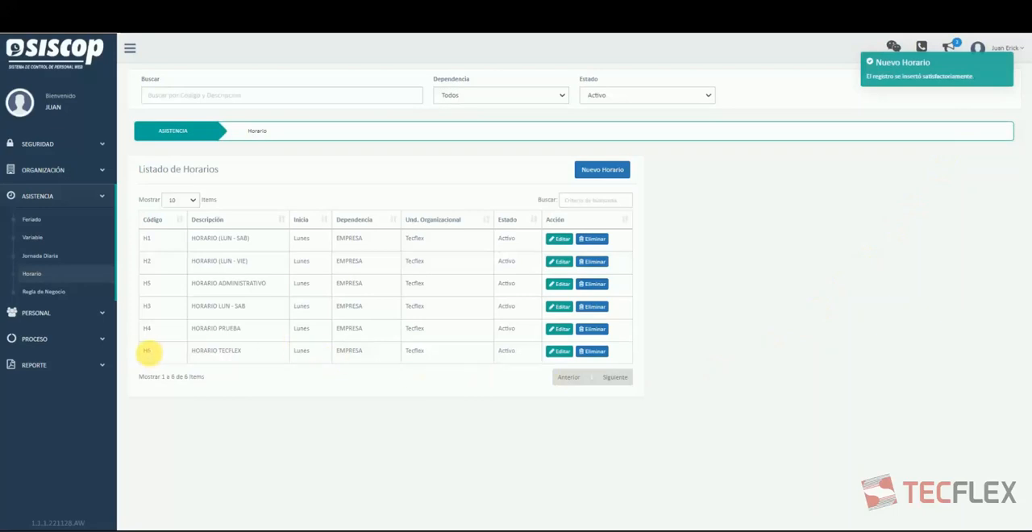
{"action": "left_click_drag", "start_coordinate": [148, 350], "coordinate": [250, 352]}
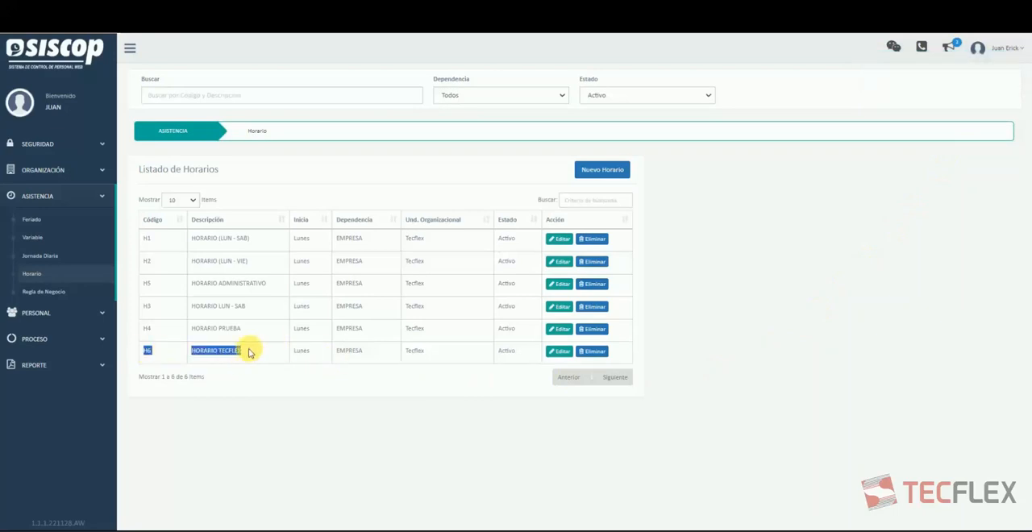
{"action": "left_click", "coordinate": [246, 352]}
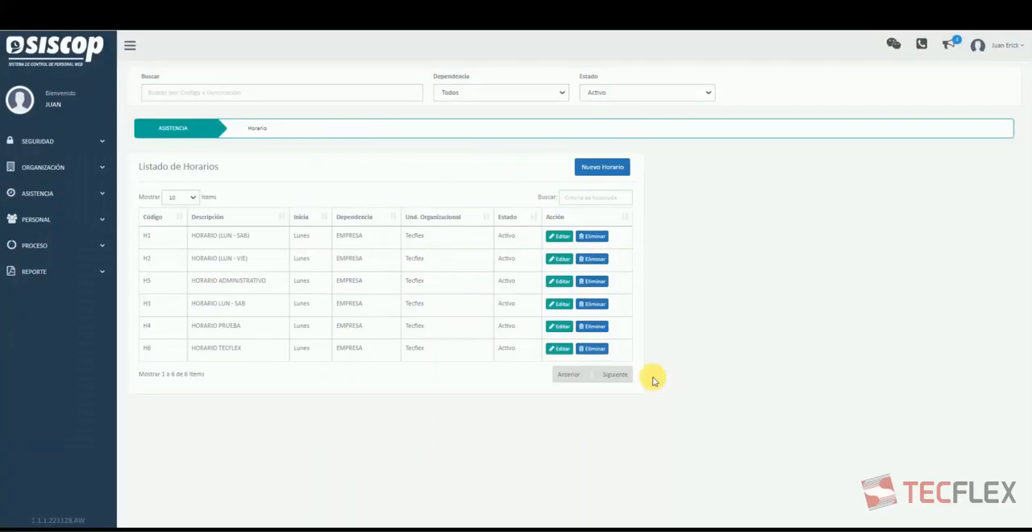
Open the personnel page Asignación de Horarios and filter the employees by company Tecflex and status Activo.
{"action": "left_click", "coordinate": [55, 221]}
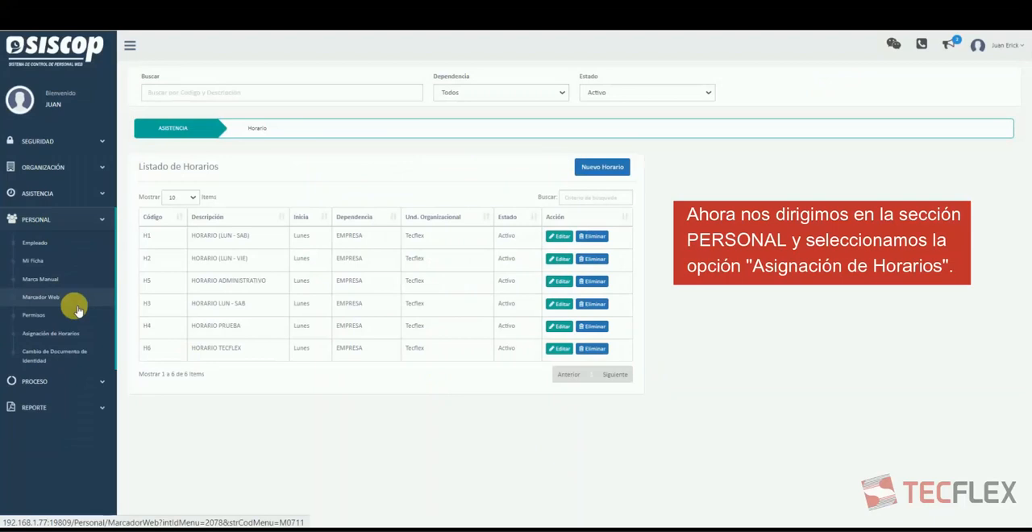
{"action": "left_click", "coordinate": [76, 334]}
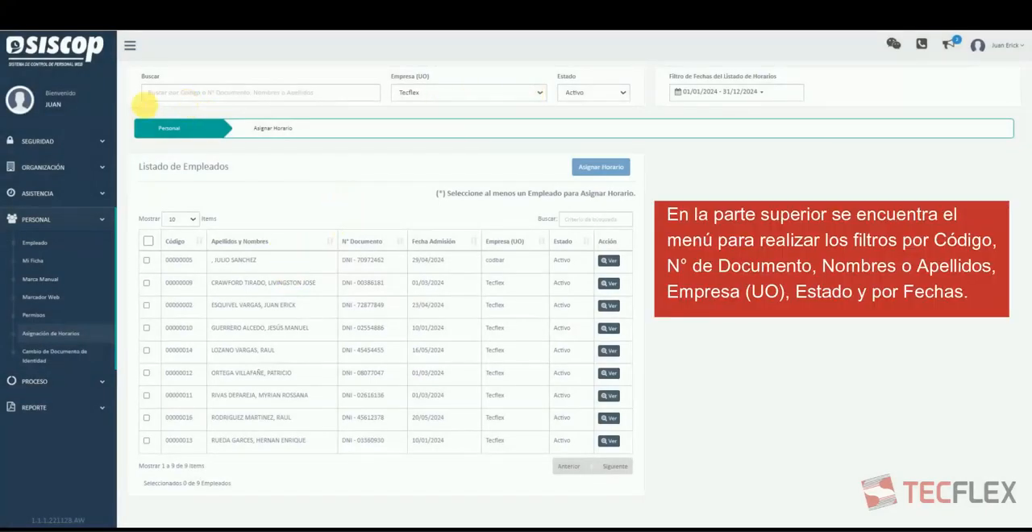
{"action": "left_click", "coordinate": [422, 94]}
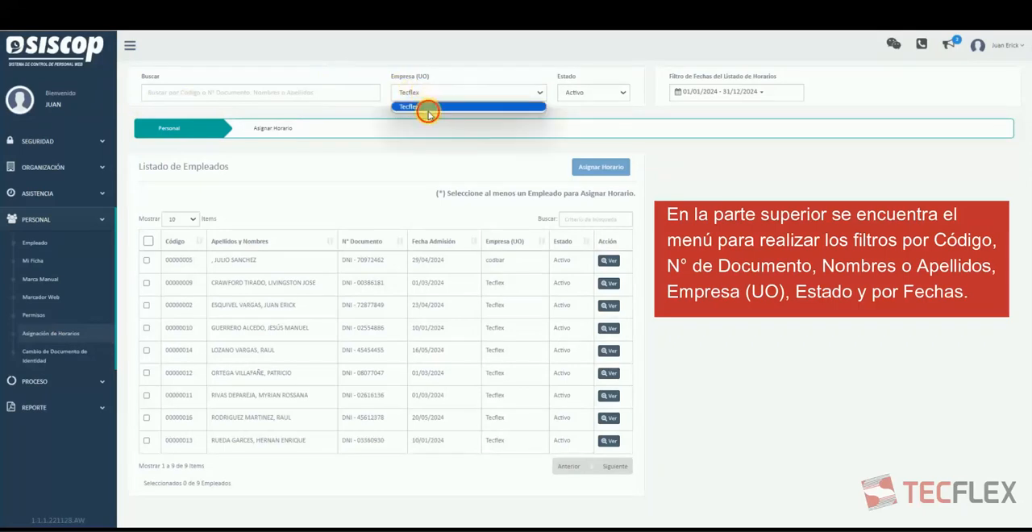
{"action": "left_click", "coordinate": [426, 110]}
{"action": "left_click", "coordinate": [568, 92]}
{"action": "left_click", "coordinate": [587, 116]}
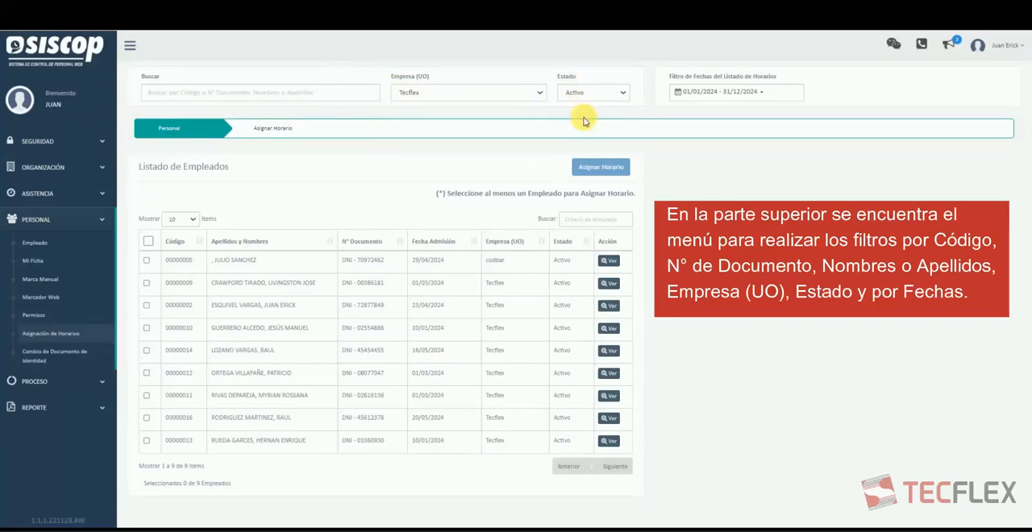
Try the employee list with the status filter Todos and restore the filter to Activo.
{"action": "left_click", "coordinate": [586, 94]}
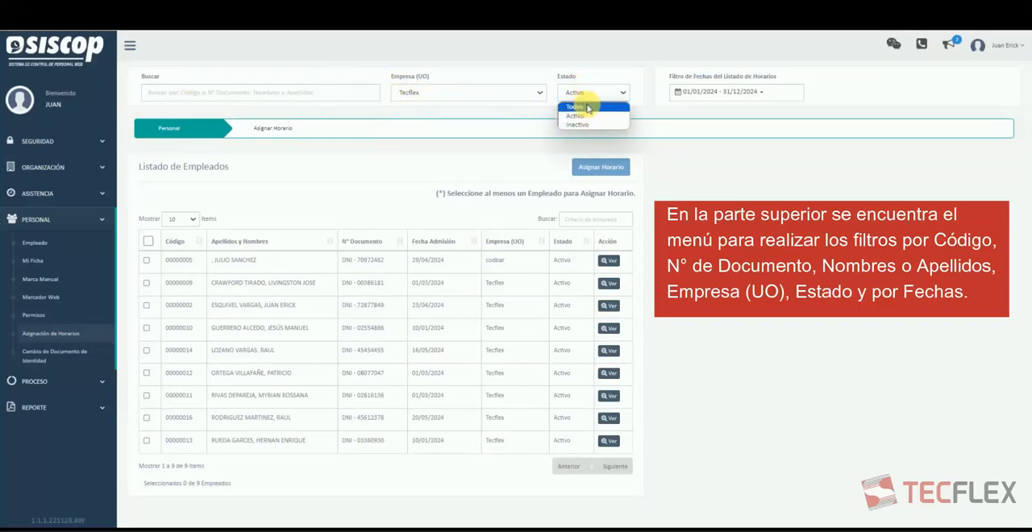
{"action": "left_click", "coordinate": [584, 106]}
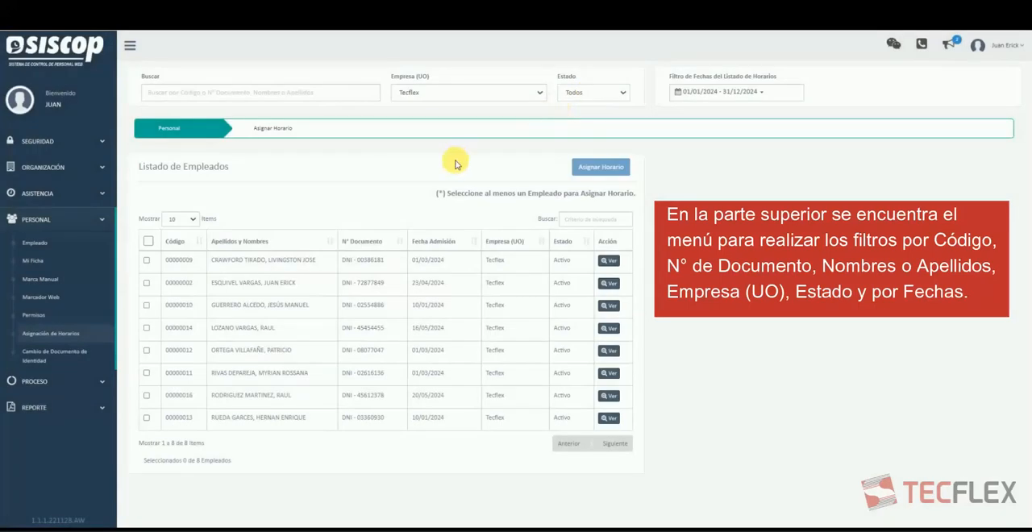
{"action": "left_click", "coordinate": [612, 92]}
{"action": "left_click", "coordinate": [588, 116]}
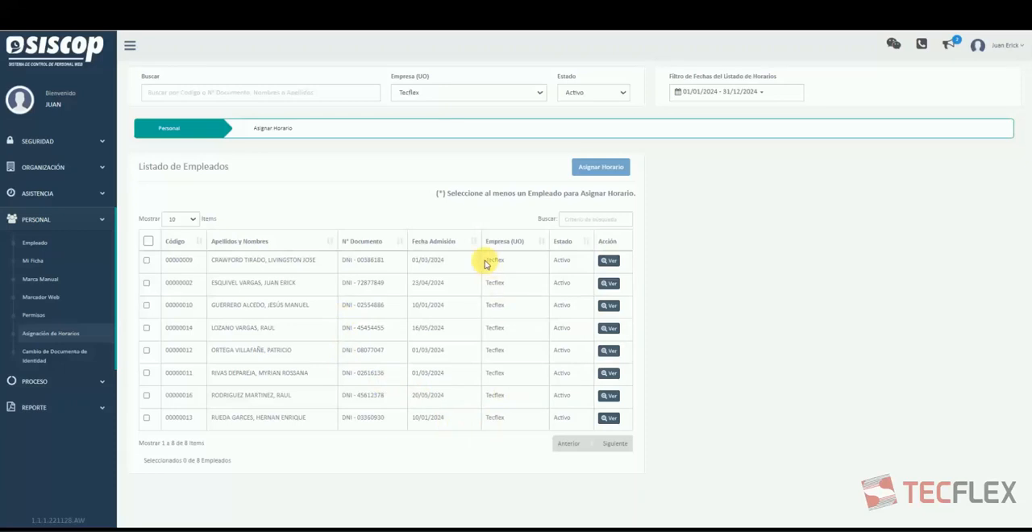
Assign HORARIO TECFLEX starting 27/05/2024 to the first employee in the list, save it, and check that employee's assigned schedules.
{"action": "left_click", "coordinate": [147, 261]}
{"action": "left_click", "coordinate": [622, 168]}
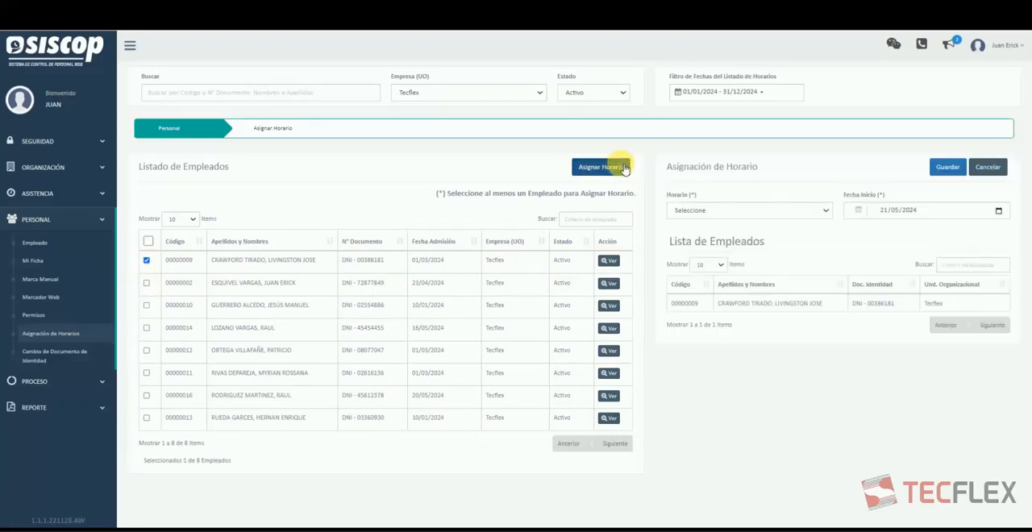
{"action": "left_click", "coordinate": [723, 212]}
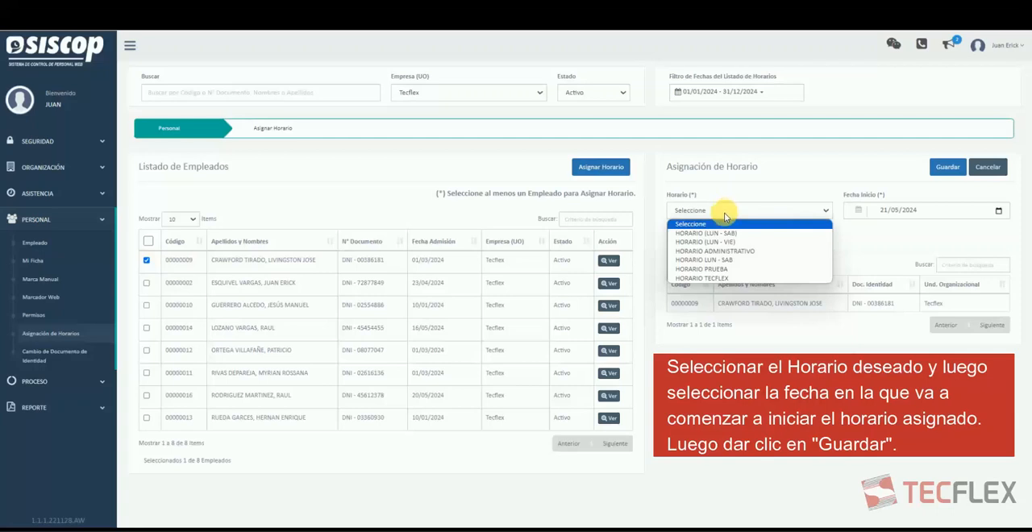
{"action": "left_click", "coordinate": [717, 279]}
{"action": "left_click", "coordinate": [997, 209]}
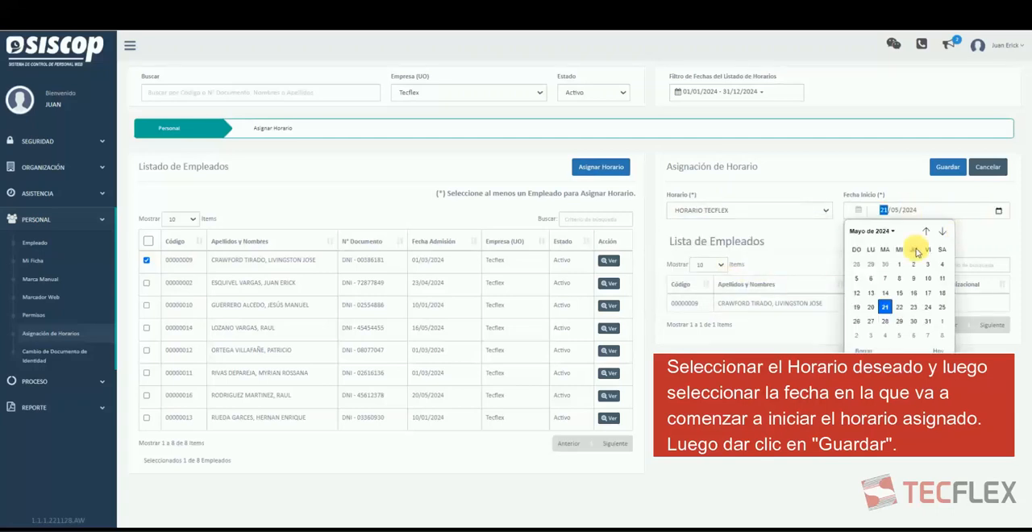
{"action": "left_click", "coordinate": [870, 320]}
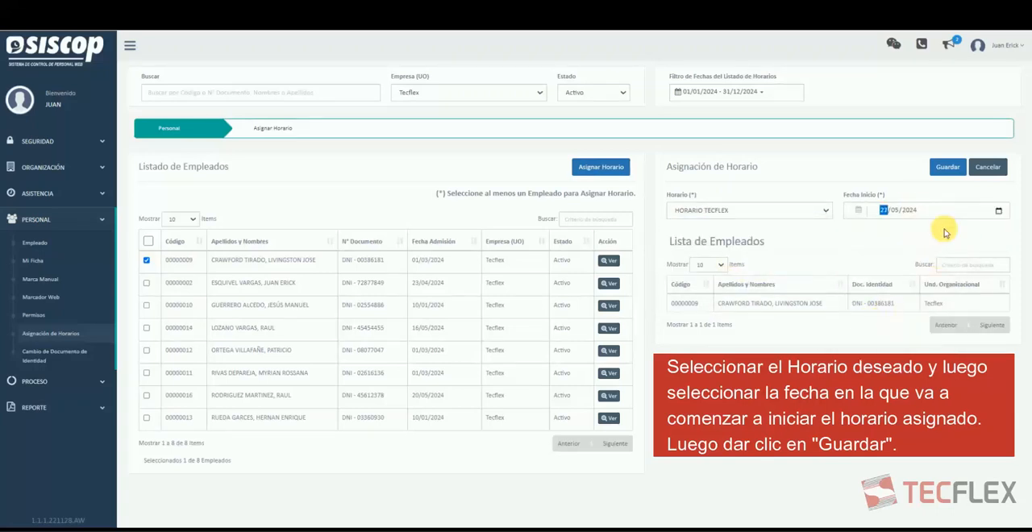
{"action": "left_click", "coordinate": [949, 171]}
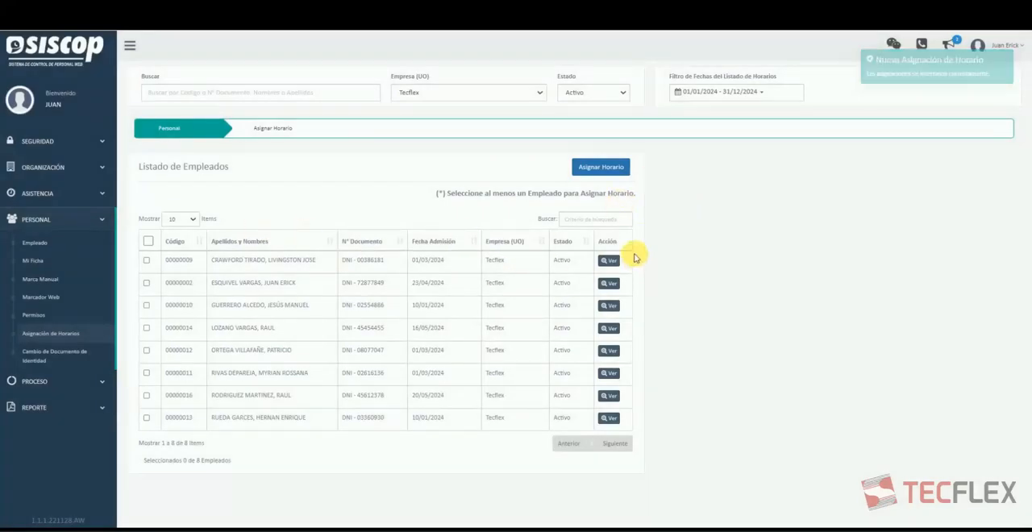
{"action": "left_click", "coordinate": [616, 261]}
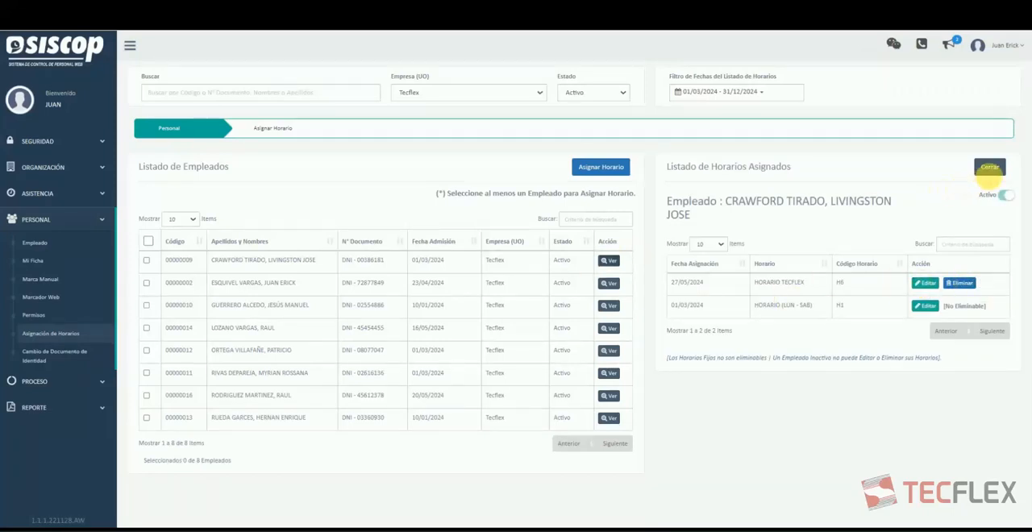
{"action": "left_click", "coordinate": [988, 168]}
Select all listed employees except the first one and start a joint schedule assignment for them.
{"action": "left_click", "coordinate": [146, 283]}
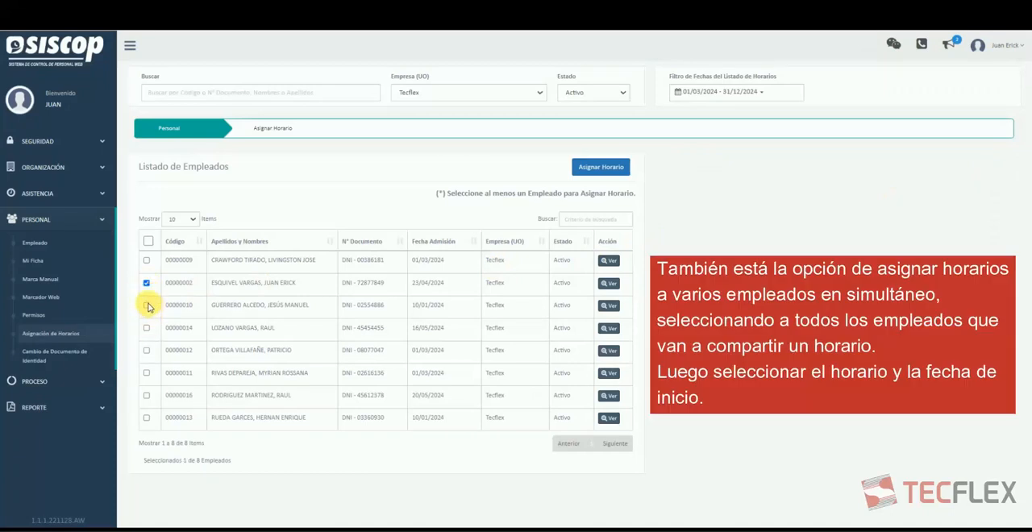
{"action": "left_click", "coordinate": [149, 242]}
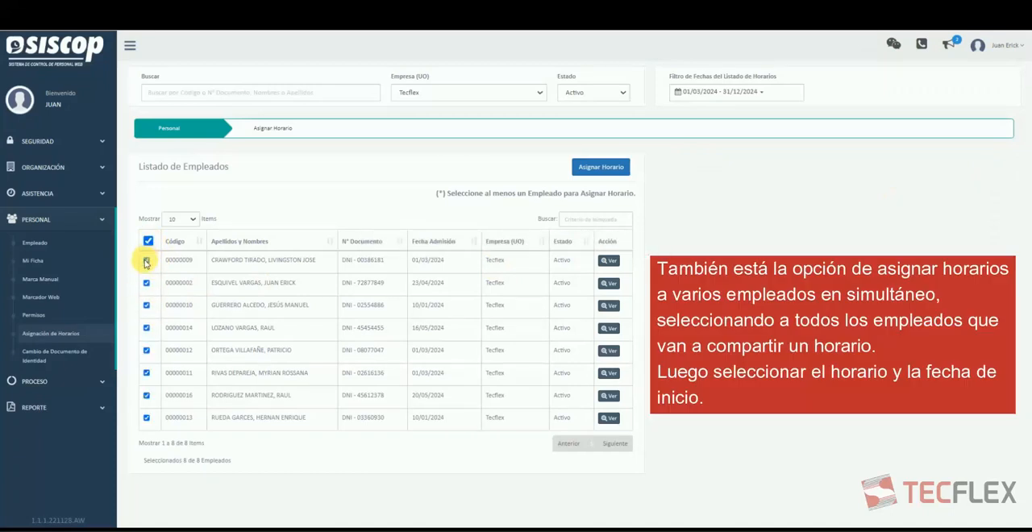
{"action": "left_click", "coordinate": [146, 261]}
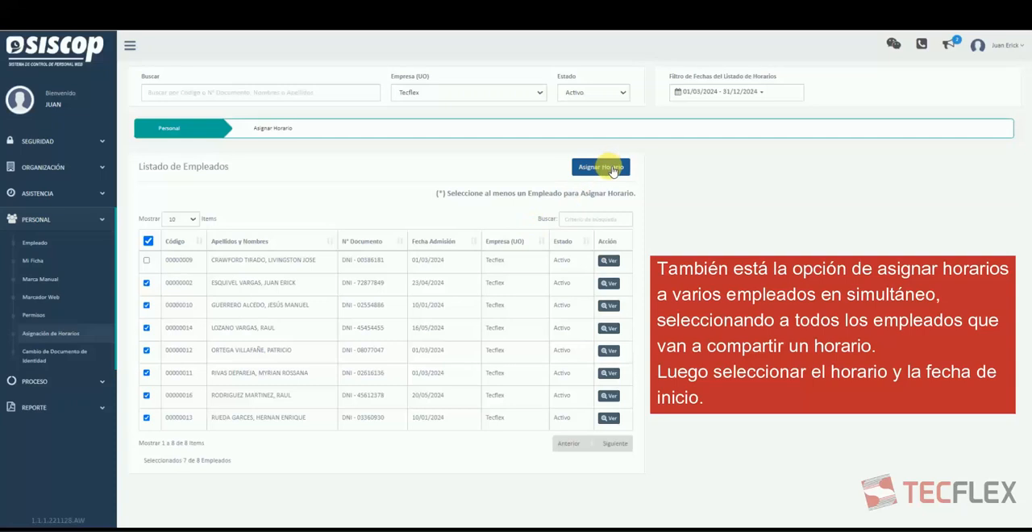
{"action": "left_click", "coordinate": [612, 169]}
Set the schedule HORARIO TECFLEX with start date 27/05/2024 for the selected employees and save the assignment.
{"action": "left_click", "coordinate": [818, 209]}
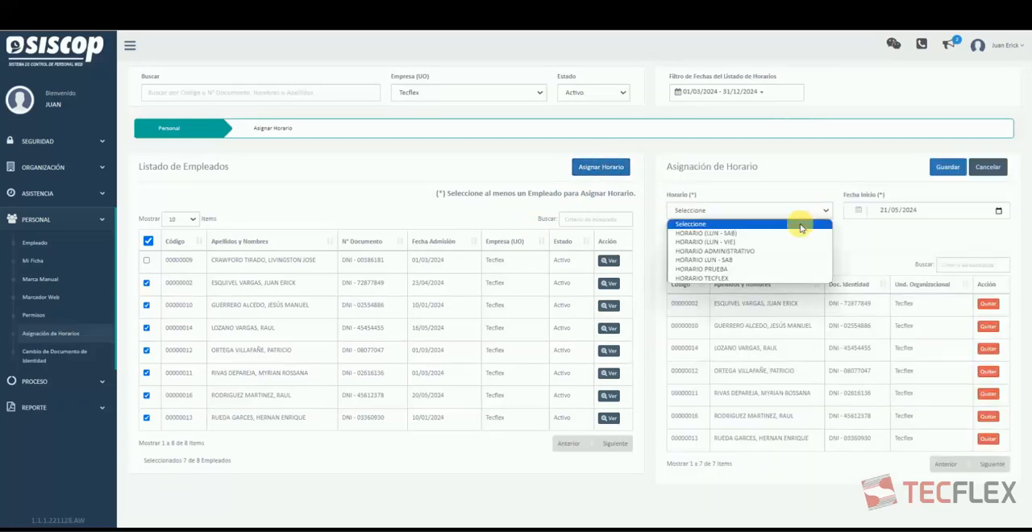
{"action": "left_click", "coordinate": [726, 278]}
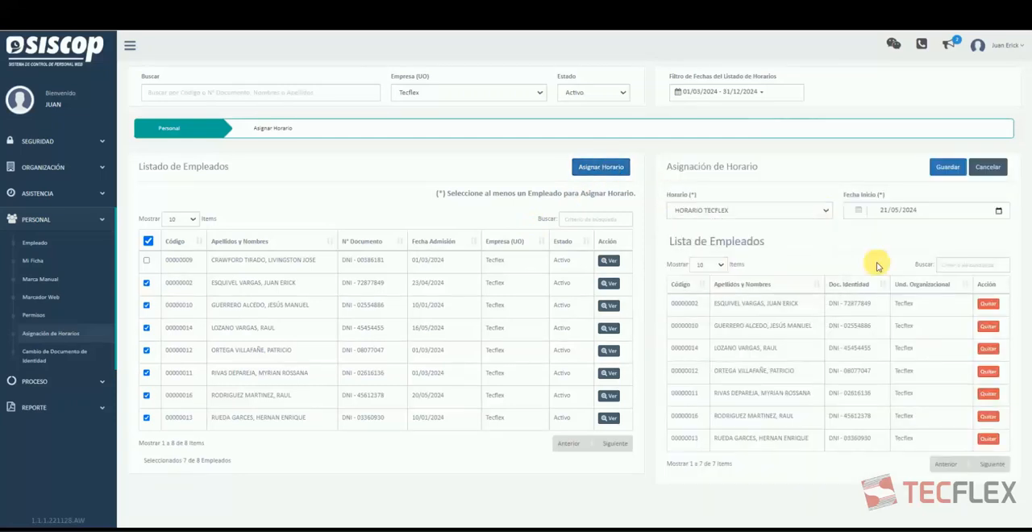
{"action": "left_click", "coordinate": [998, 211]}
{"action": "left_click", "coordinate": [870, 324]}
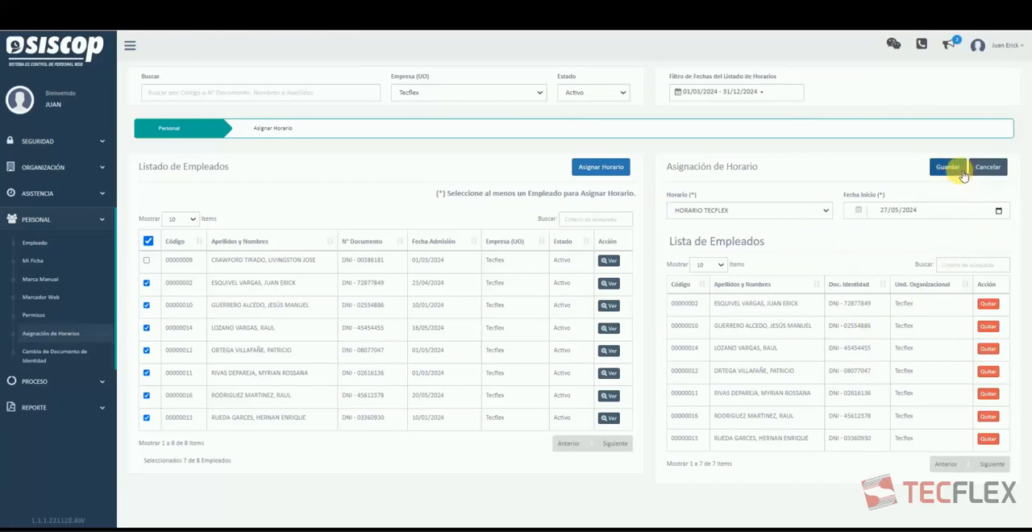
{"action": "left_click", "coordinate": [961, 174]}
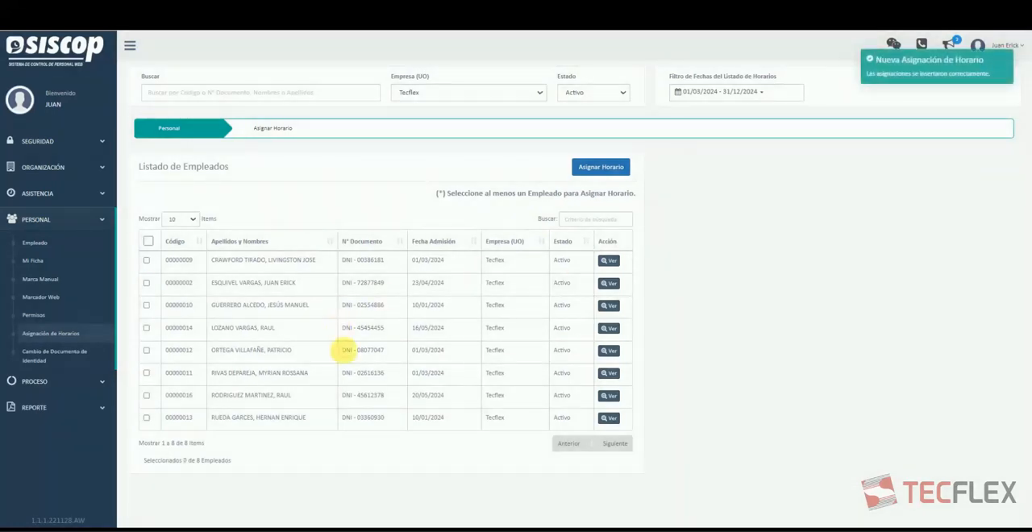
Review the assigned schedules of each employee from the last row up to the second, then close the schedule list.
{"action": "left_click", "coordinate": [609, 417]}
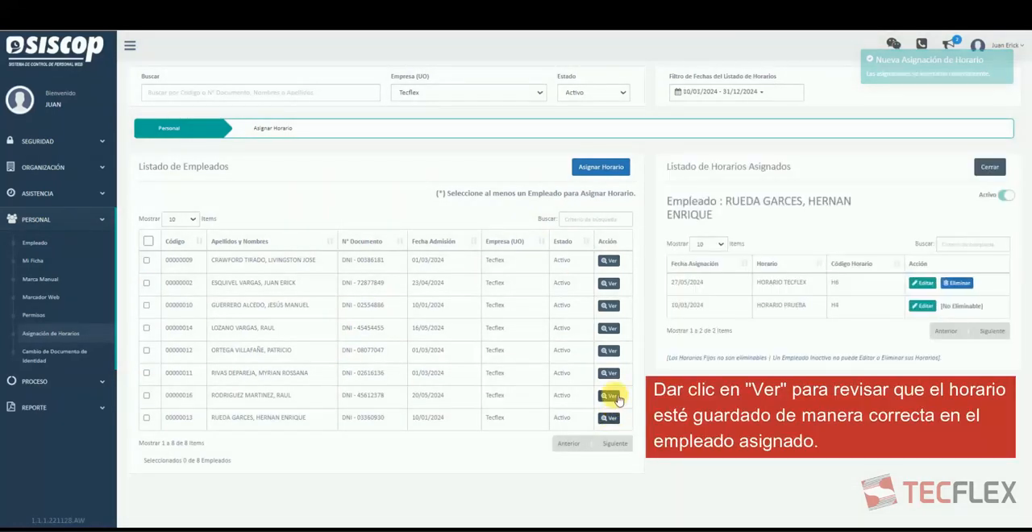
{"action": "left_click", "coordinate": [610, 396]}
{"action": "left_click", "coordinate": [611, 374]}
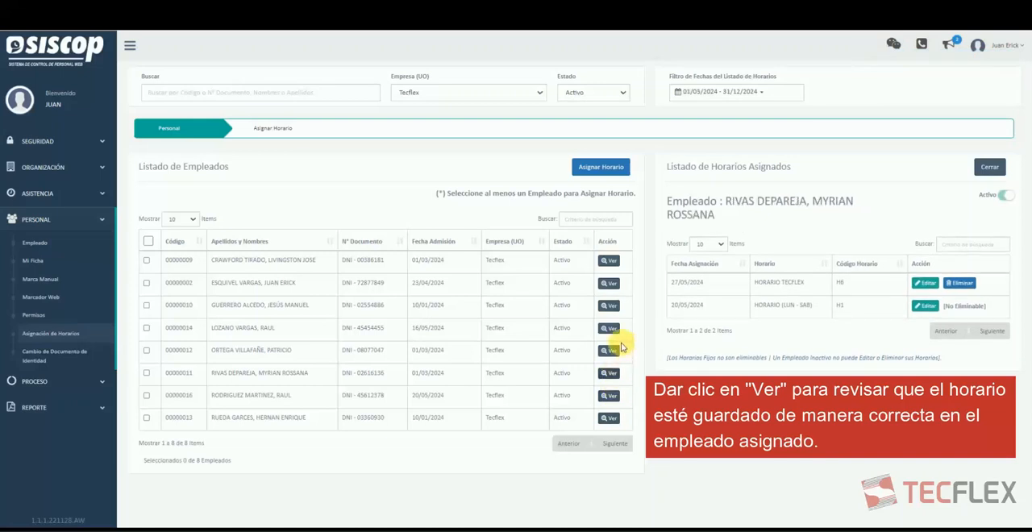
{"action": "left_click", "coordinate": [613, 352]}
{"action": "left_click", "coordinate": [611, 328]}
{"action": "left_click", "coordinate": [612, 306]}
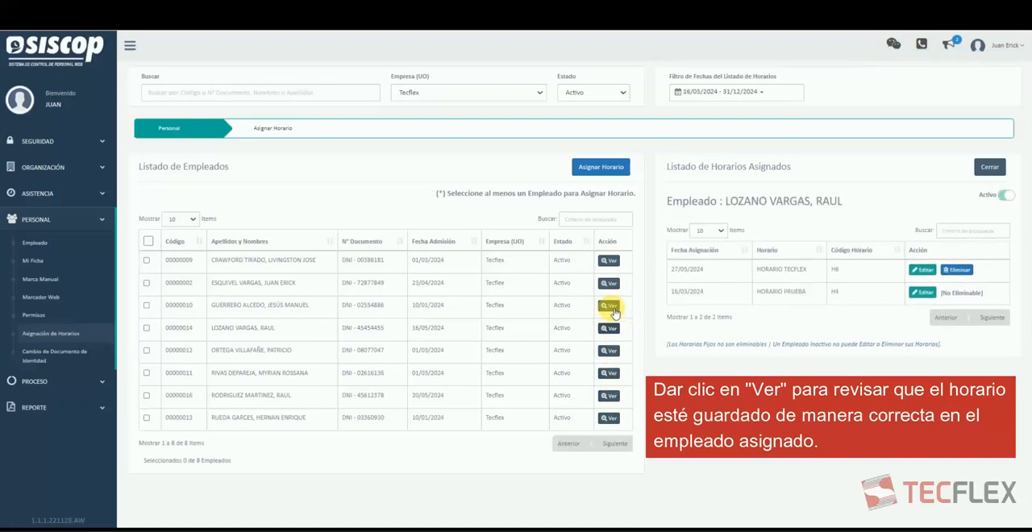
{"action": "left_click", "coordinate": [610, 283]}
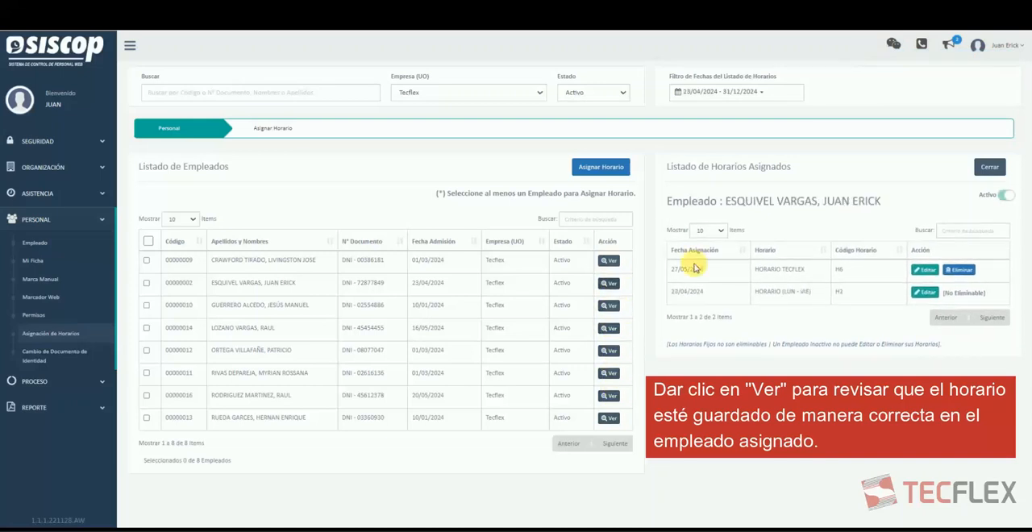
{"action": "left_click", "coordinate": [992, 167]}
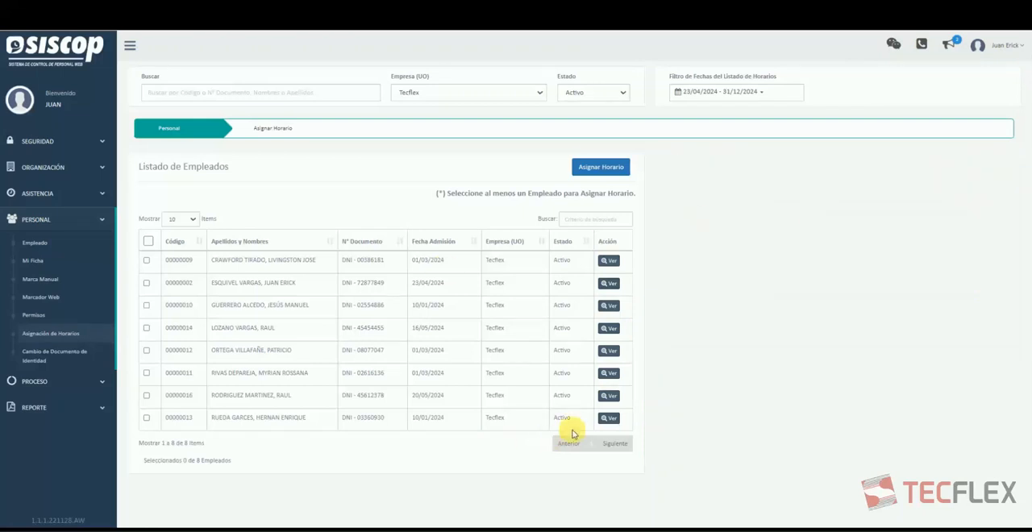
Delete the HORARIO TECFLEX assignment dated 27/05/2024 from the last employee in the list and confirm the deletion.
{"action": "left_click", "coordinate": [608, 419]}
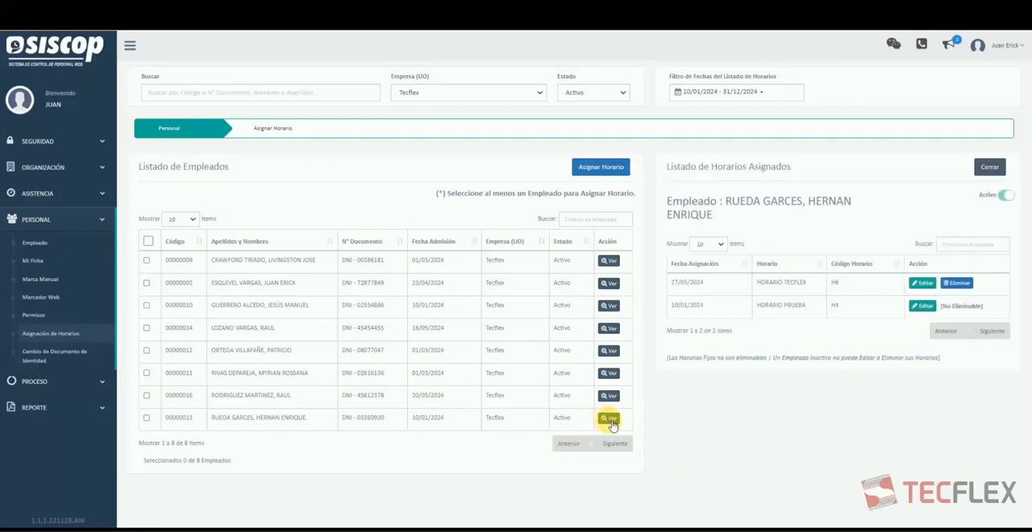
{"action": "left_click", "coordinate": [956, 284]}
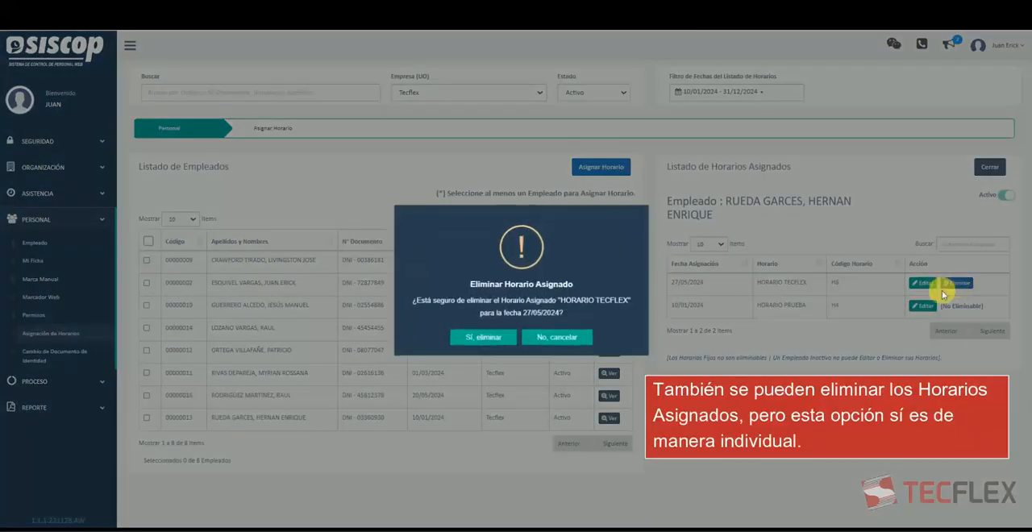
{"action": "left_click", "coordinate": [488, 339]}
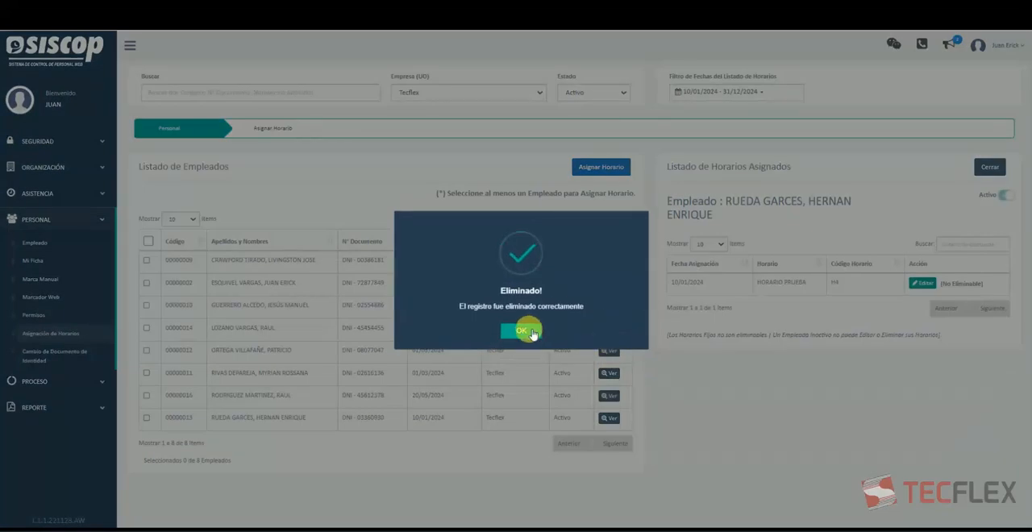
{"action": "left_click", "coordinate": [528, 326]}
Compare the assigned schedules of the last three employees in the list and close the schedule view.
{"action": "left_click", "coordinate": [609, 395]}
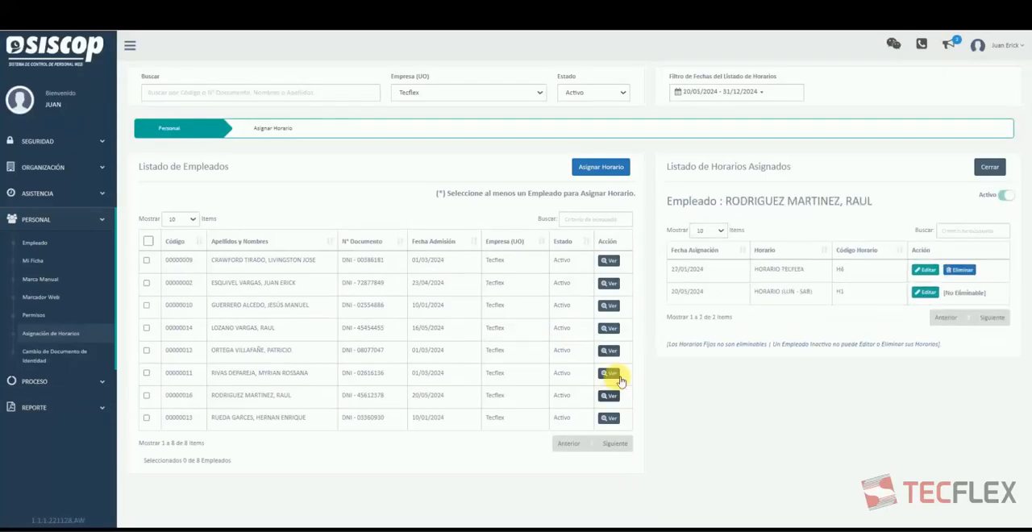
{"action": "left_click", "coordinate": [610, 375]}
{"action": "left_click", "coordinate": [611, 396]}
{"action": "left_click", "coordinate": [608, 418]}
{"action": "left_click", "coordinate": [610, 396]}
{"action": "left_click", "coordinate": [990, 169]}
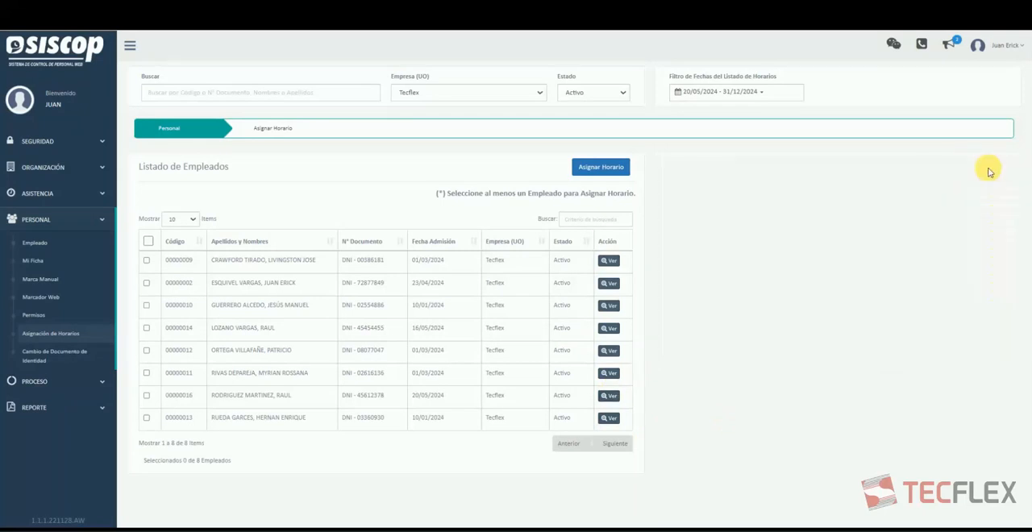